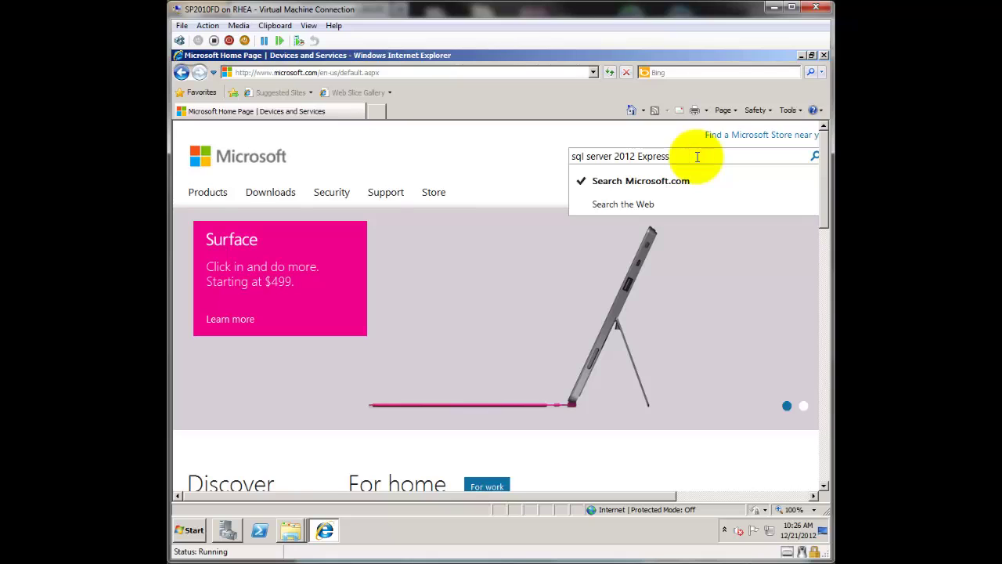
- Search microsoft.com for 'sql server 2012 Express' and download SQLEXPR_x64_ENU from the Downloads results
key("Return")
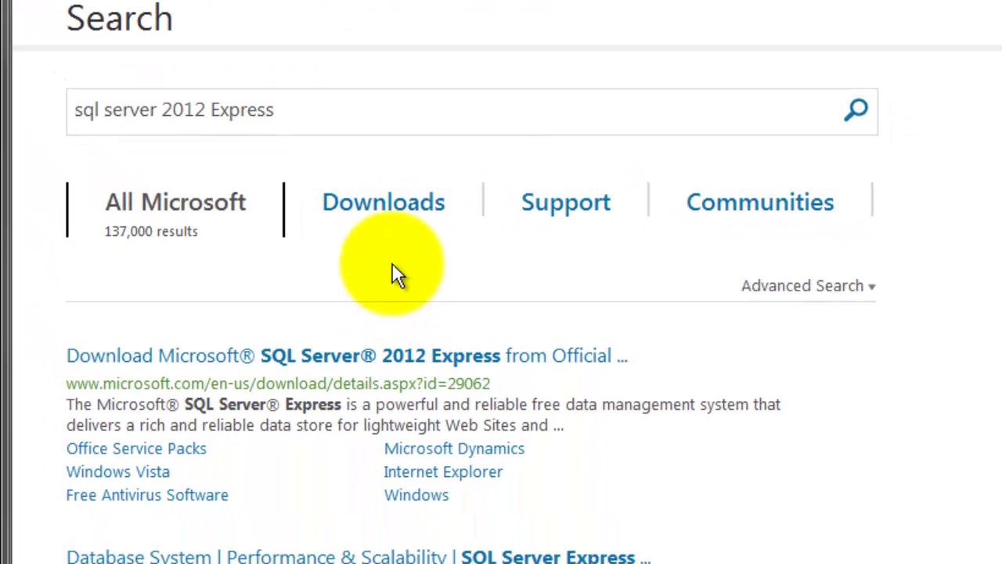
left_click(393, 209)
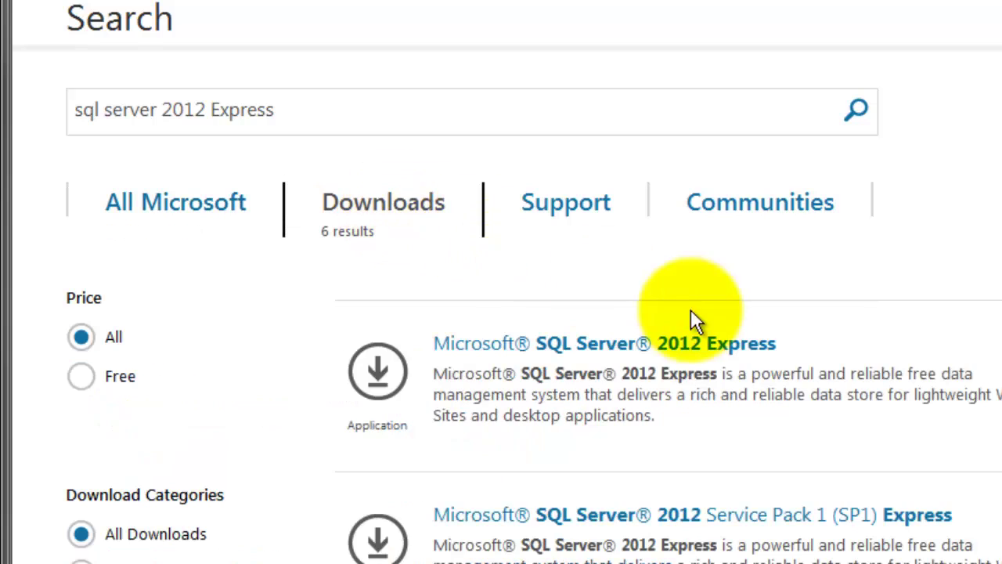
left_click(693, 342)
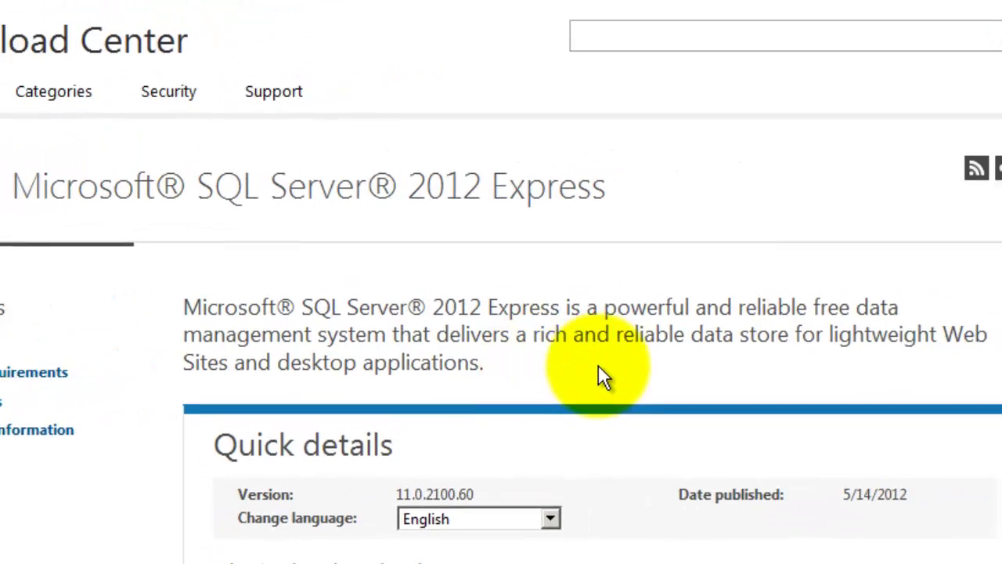
scroll(548, 387, "down", 5)
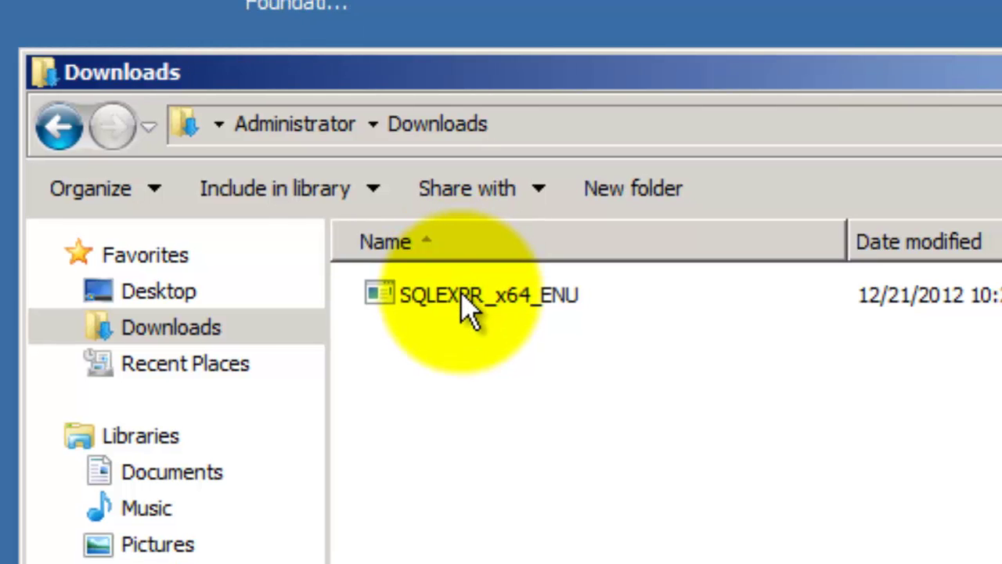
- Launch SQLEXPR_x64_ENU from Downloads and let it run past the security warning
left_click(483, 317)
double_click(472, 298)
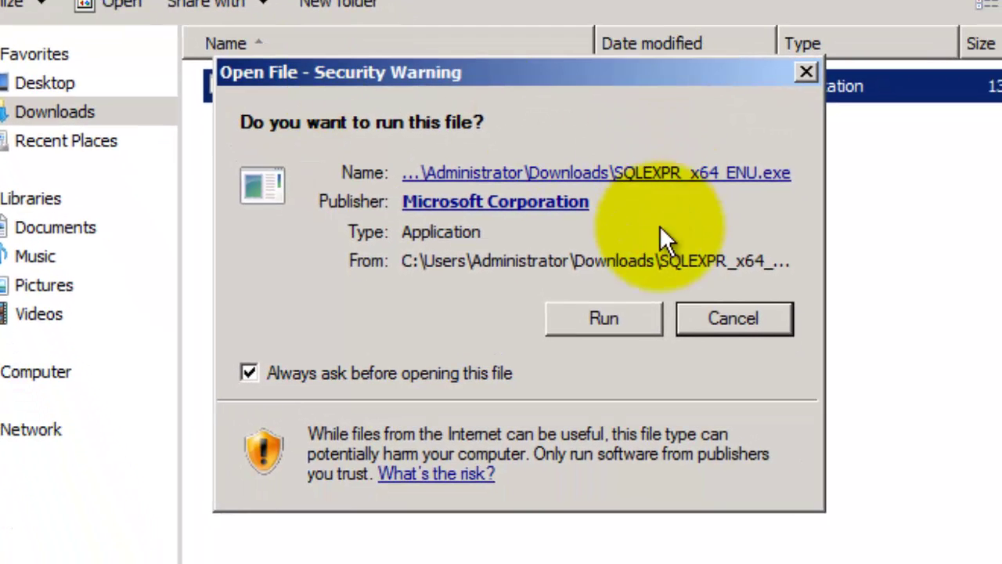
left_click(628, 312)
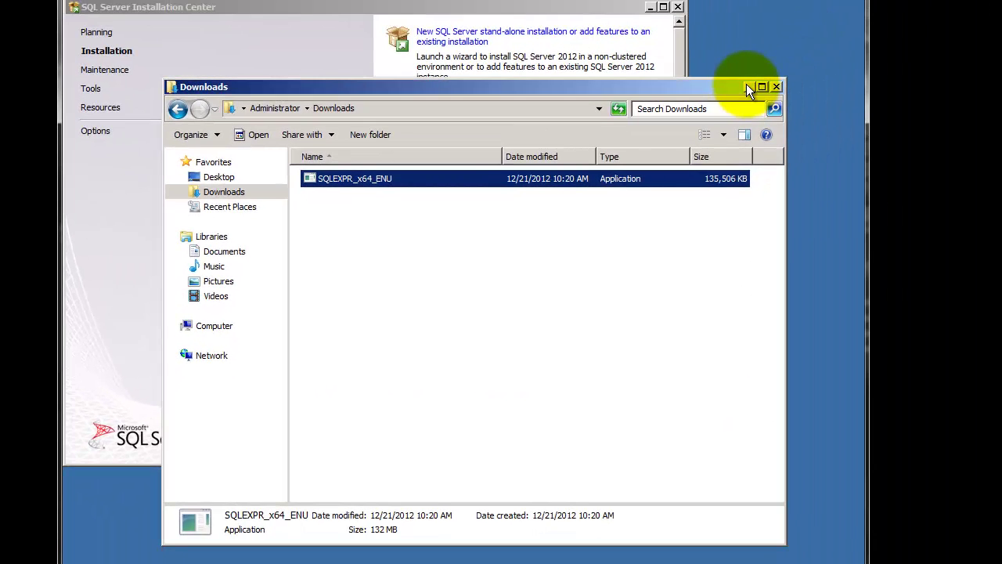
- Minimize Downloads and choose 'New SQL Server stand-alone installation' in the Installation Center
left_click(747, 86)
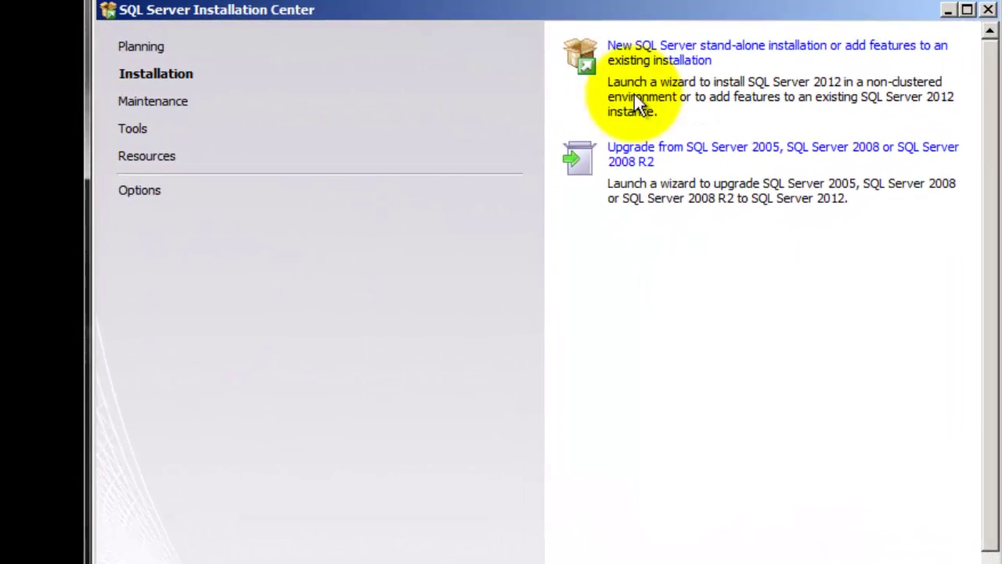
left_click(659, 56)
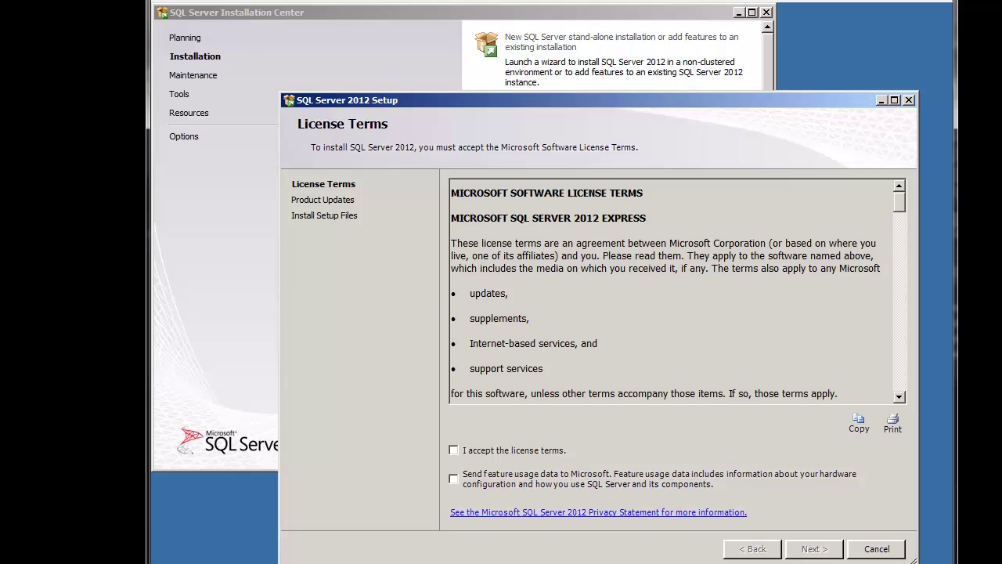
- Accept the SQL Server license terms and continue with the SP1 product update included
left_click(453, 449)
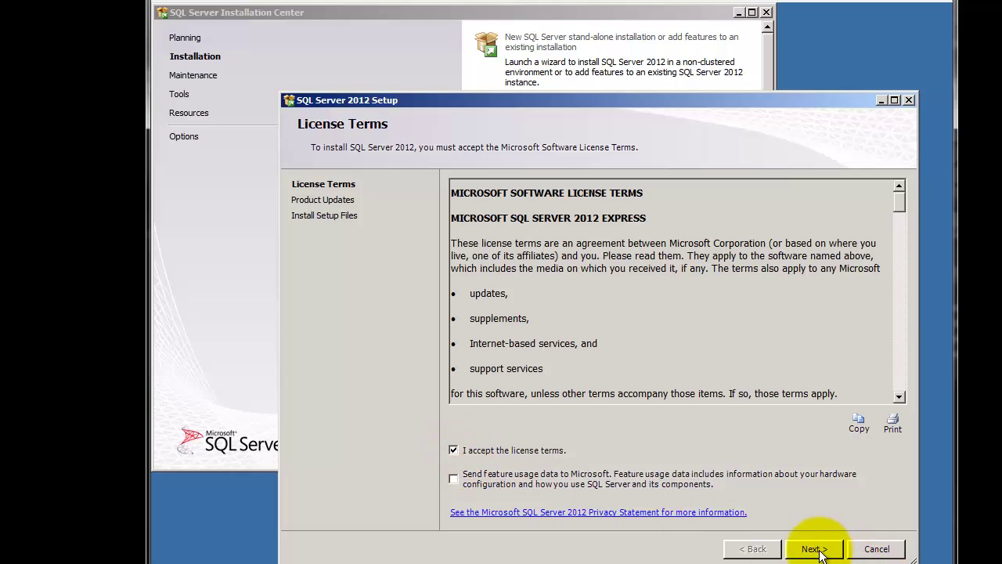
left_click(814, 548)
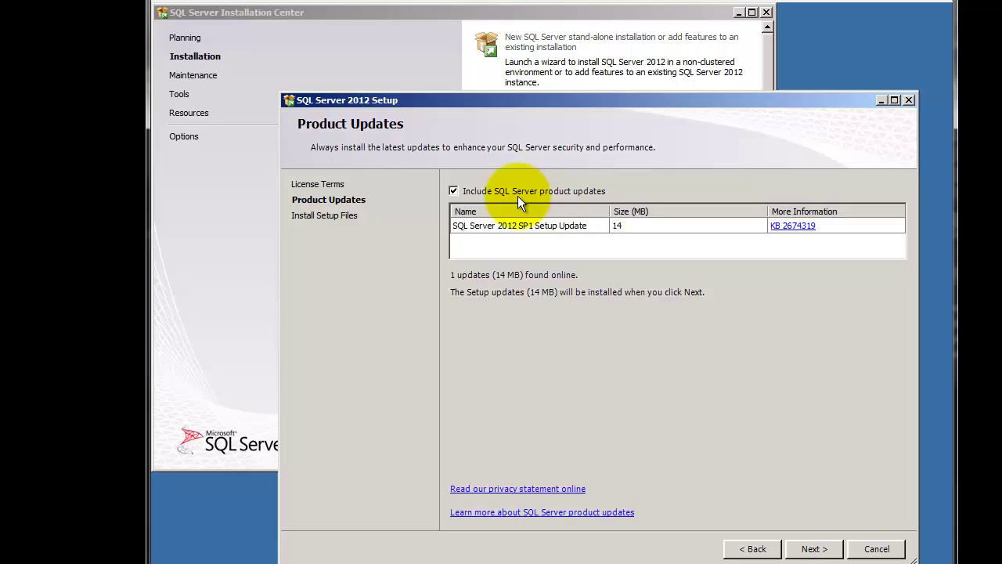
left_click(810, 550)
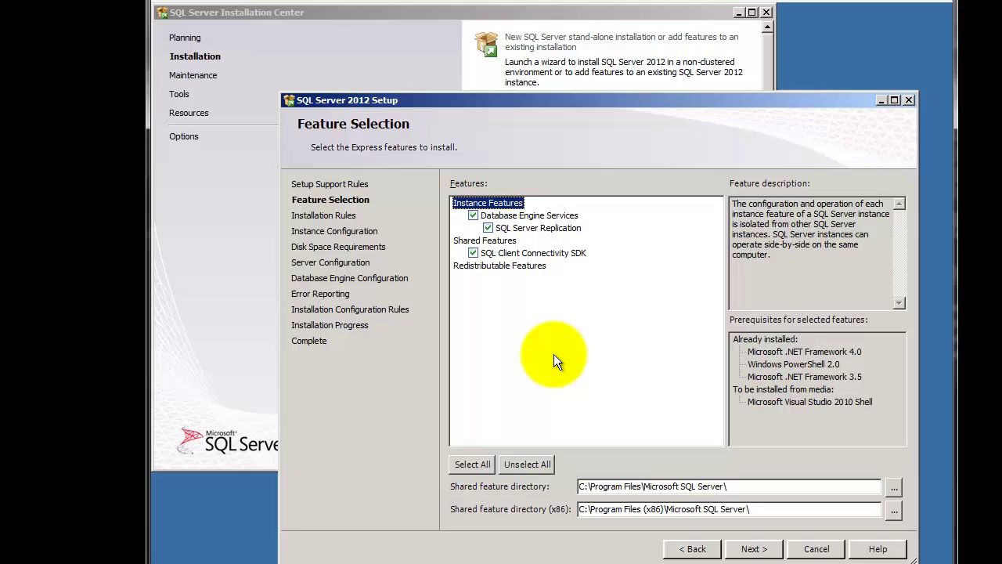
- Keep the default features and the SQLExpress named instance
left_click(755, 549)
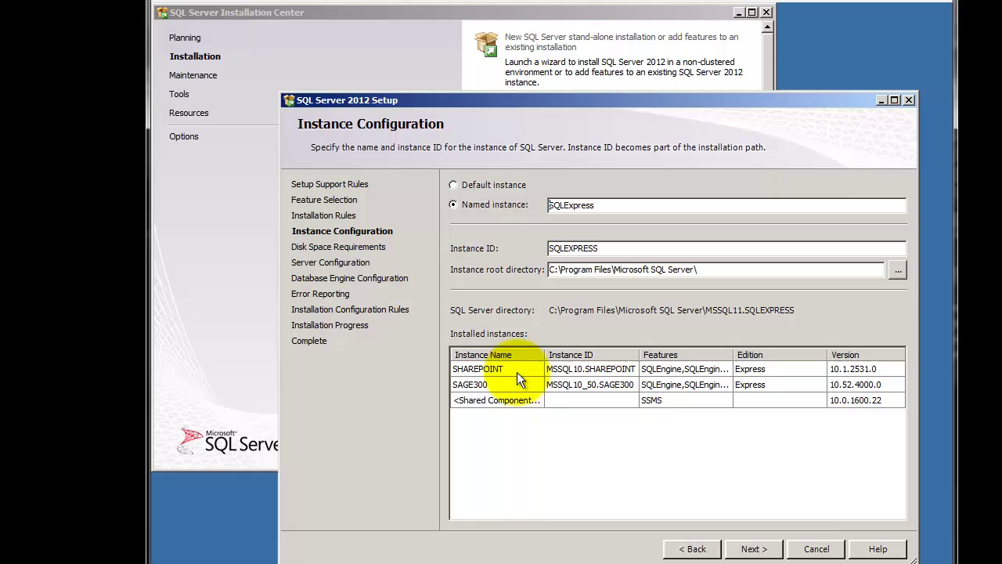
left_click(761, 551)
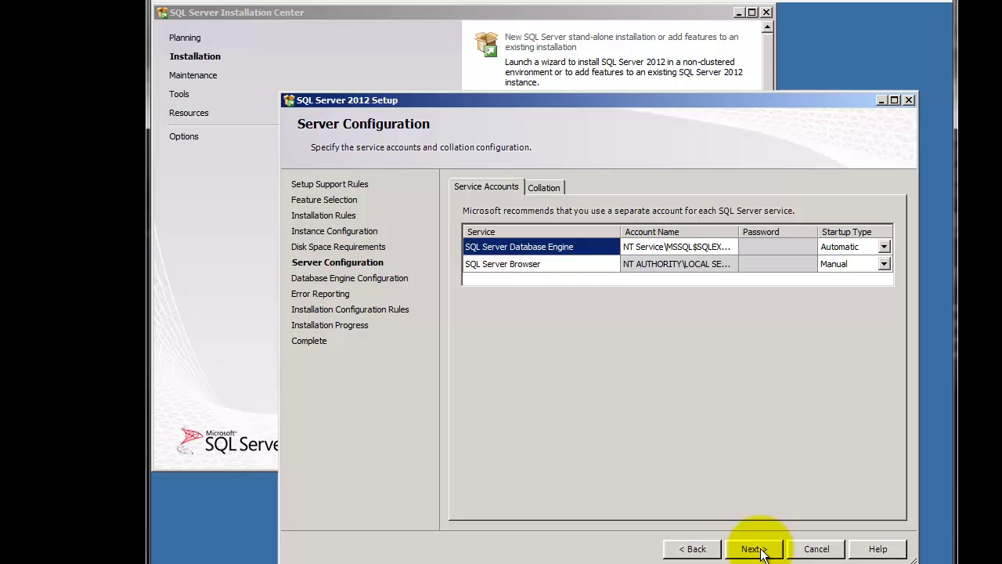
- Keep default service accounts and Windows authentication after reviewing the Database Engine tabs
left_click(758, 549)
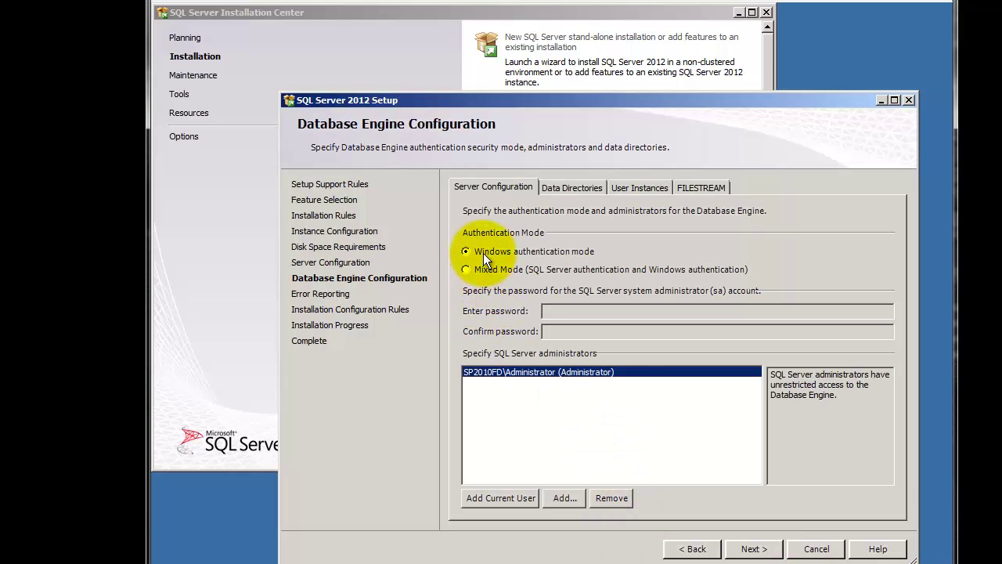
left_click(559, 187)
left_click(626, 187)
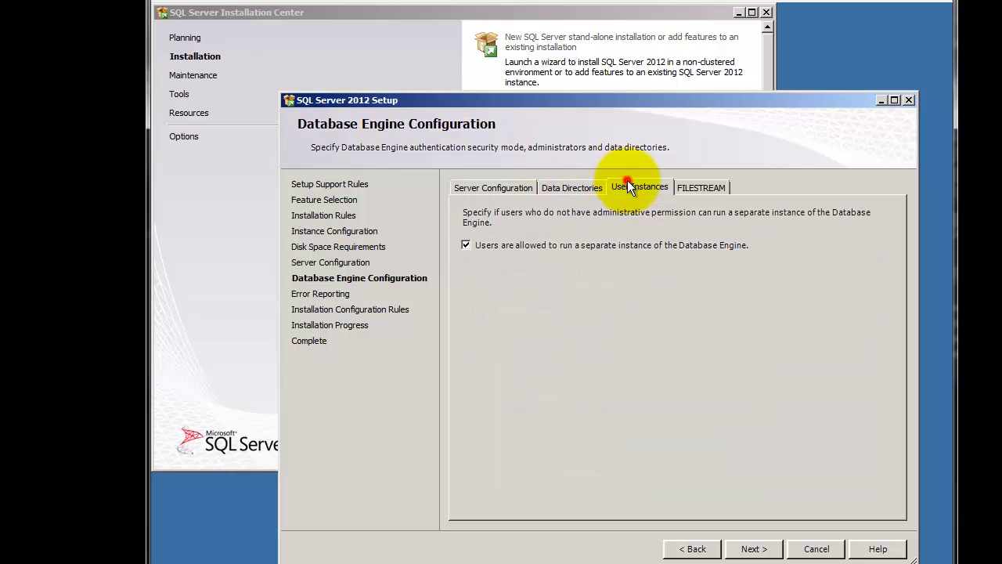
left_click(701, 188)
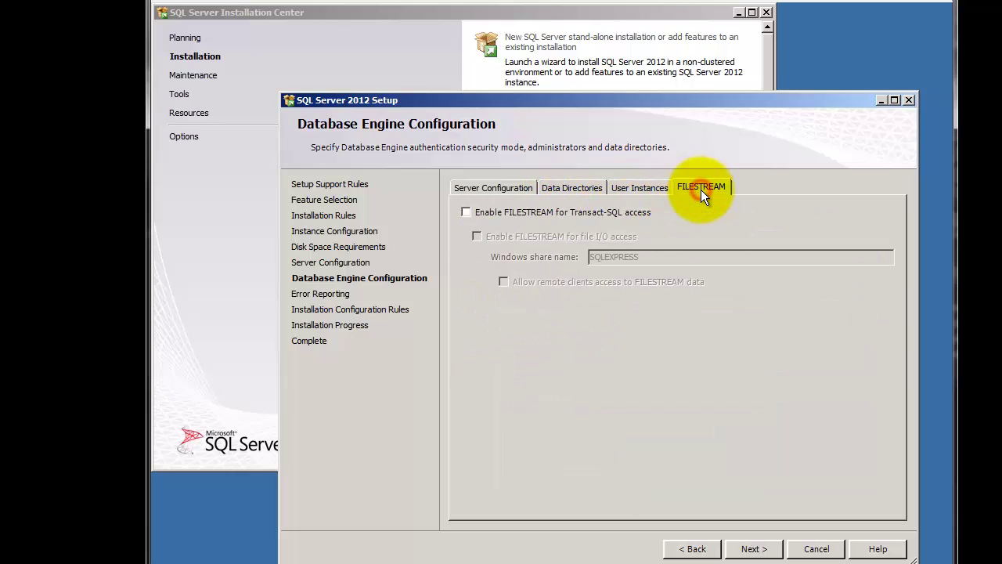
left_click(477, 187)
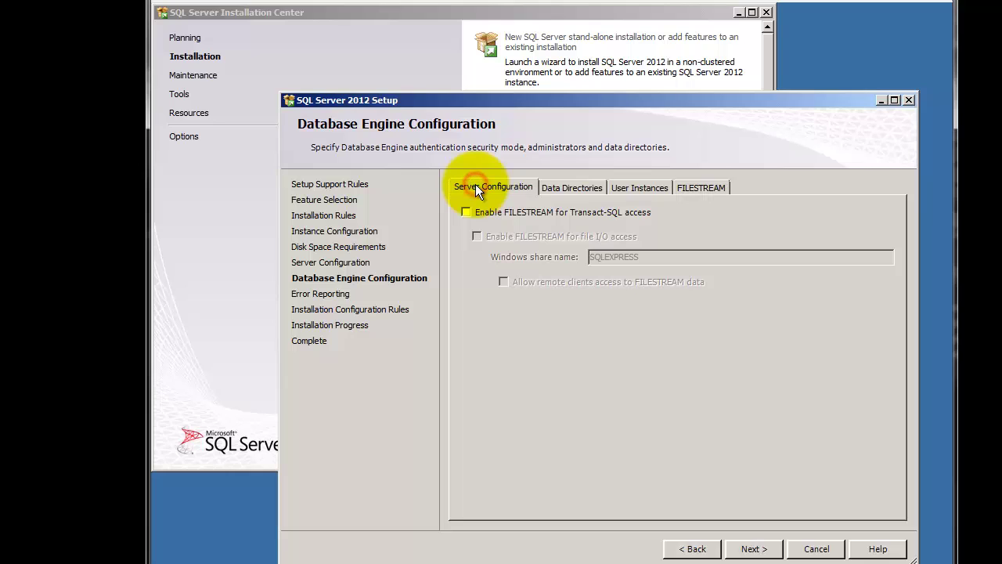
left_click(753, 549)
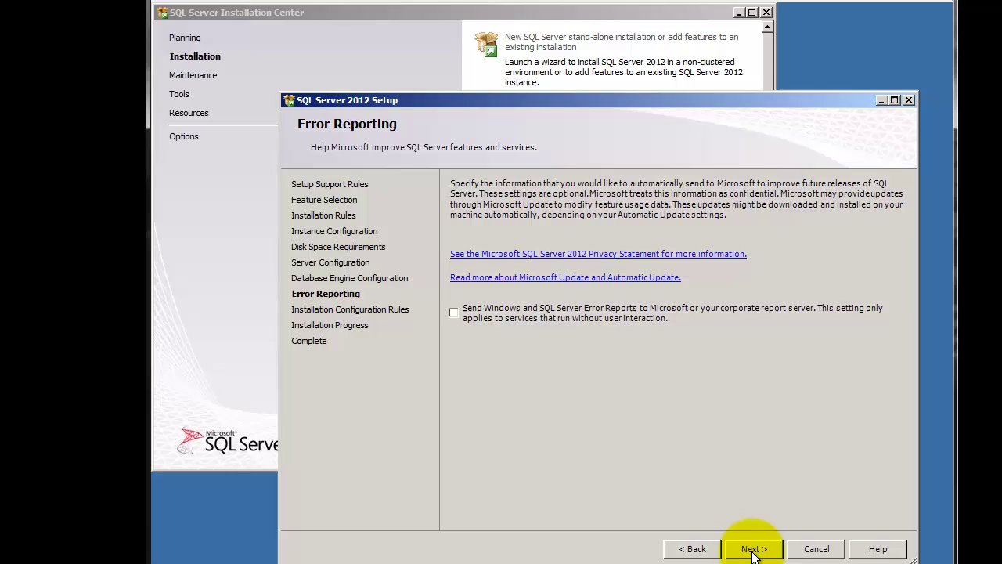
- Skip error reporting, run the installation, then close setup and the Installation Center
left_click(753, 548)
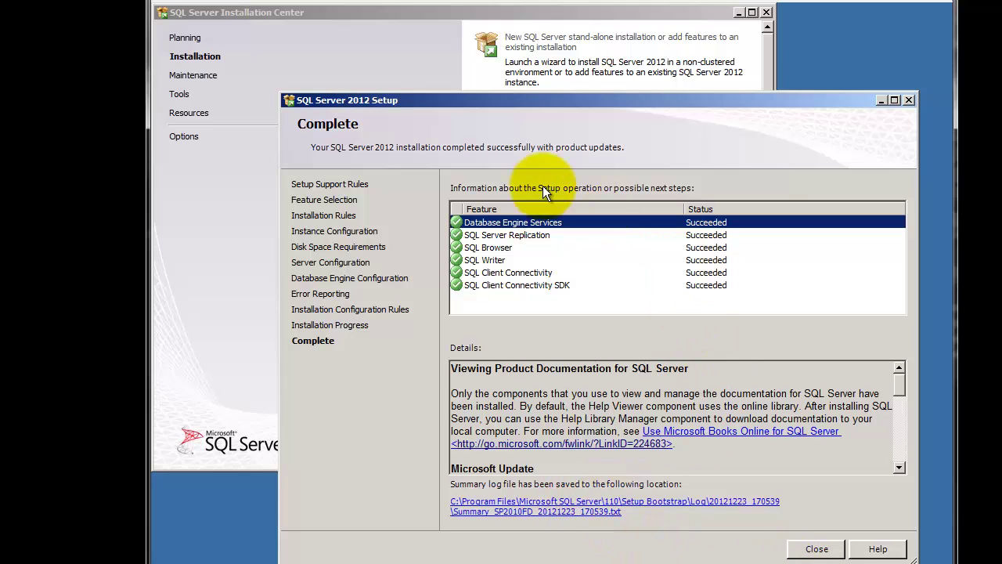
left_click(821, 551)
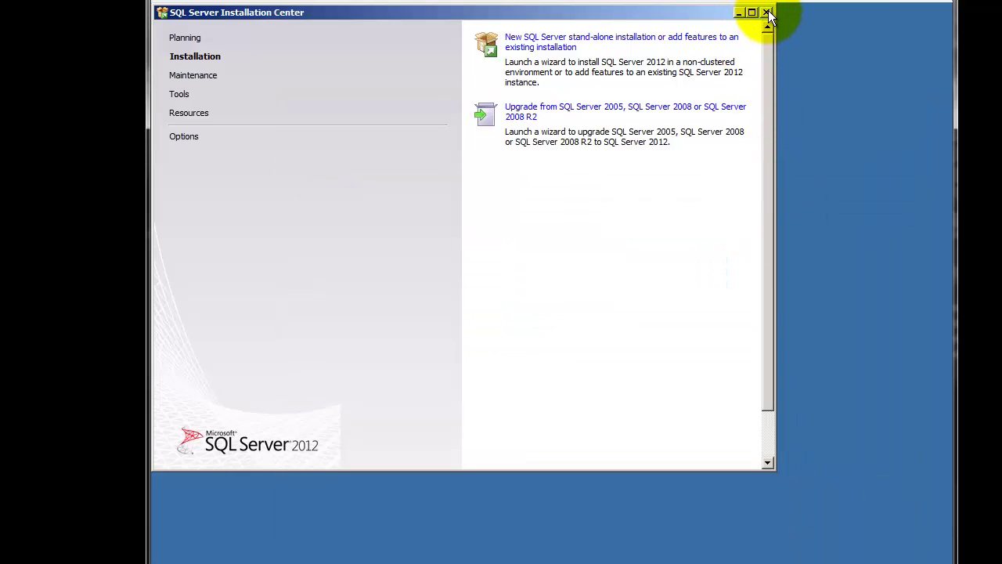
left_click(767, 12)
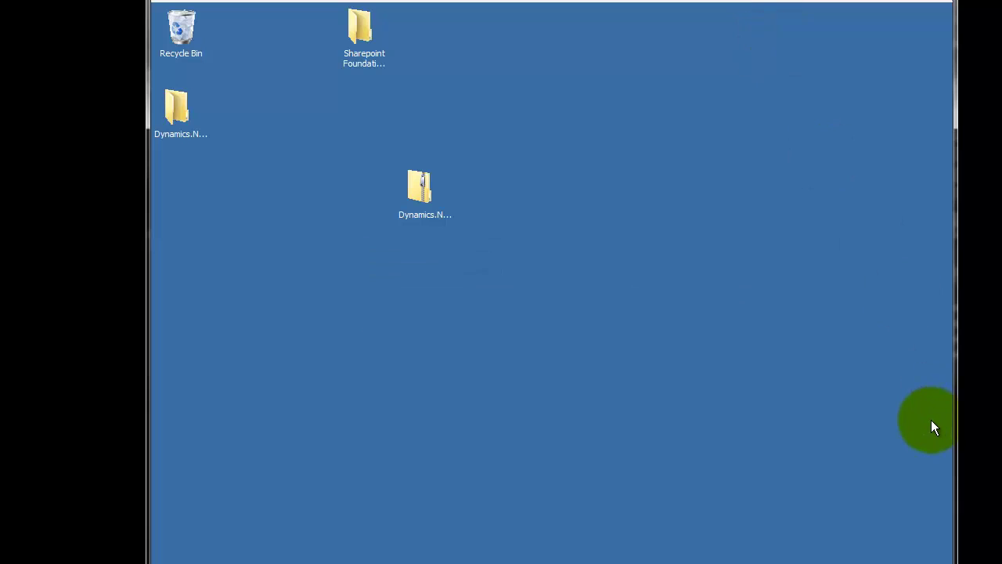
- Extract the Dynamics.NAV70.NA.1184421.DVD zip to the desktop and open the extracted folder
left_click(418, 191)
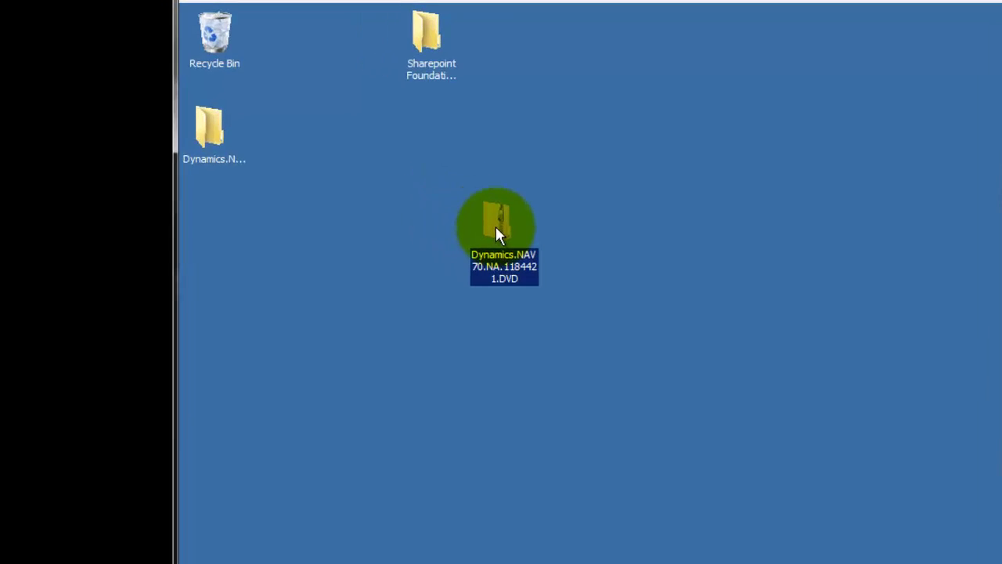
right_click(423, 187)
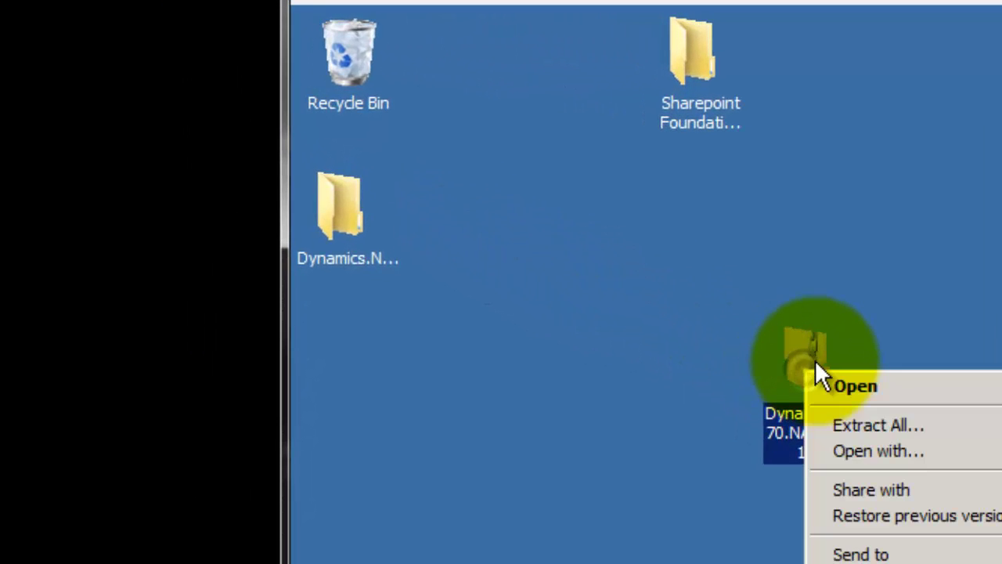
left_click(841, 425)
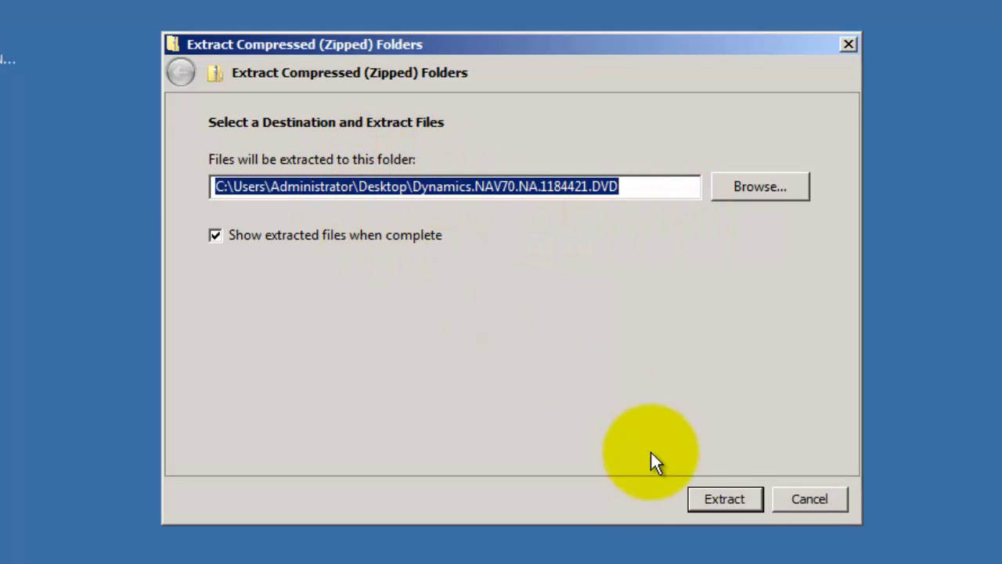
left_click(810, 500)
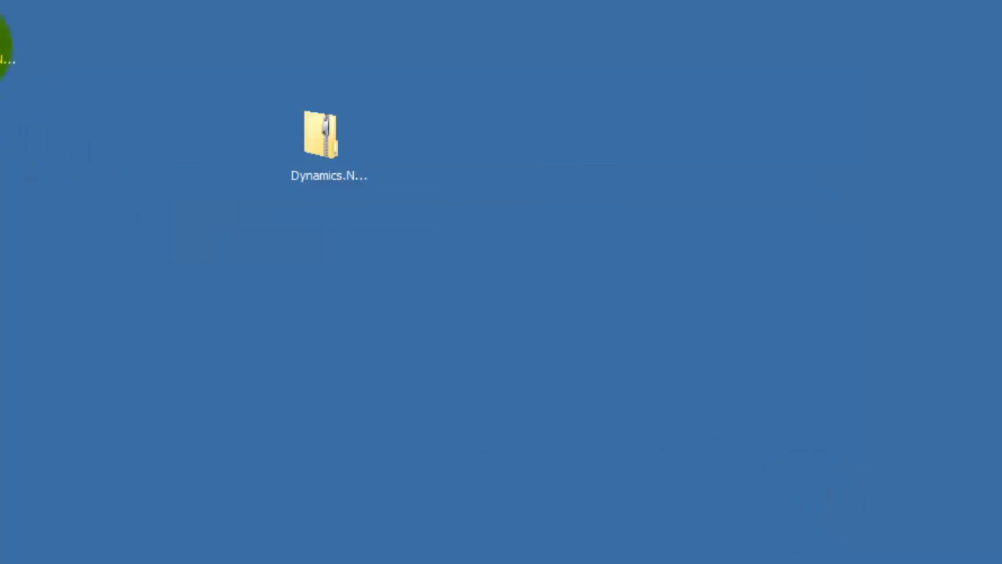
left_click_drag(2, 39, 502, 154)
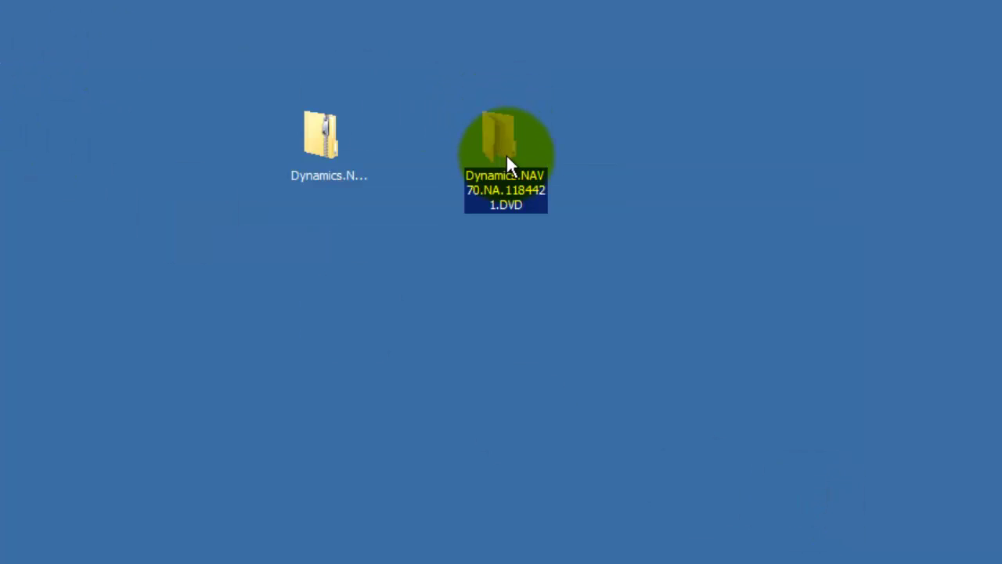
double_click(502, 145)
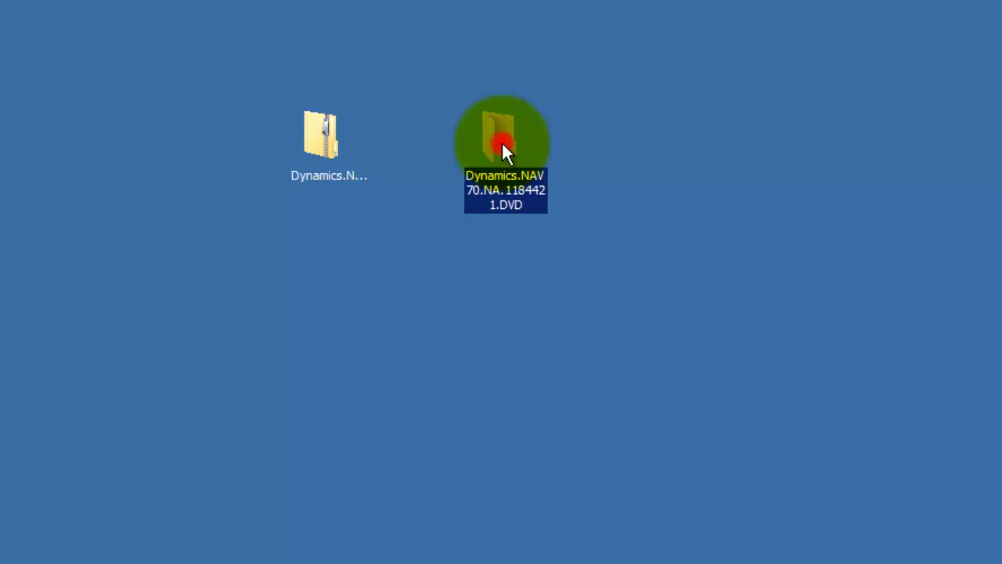
- Run NAV setup as administrator from the DVD folder and get past the welcome page
scroll(458, 296, "down", 3)
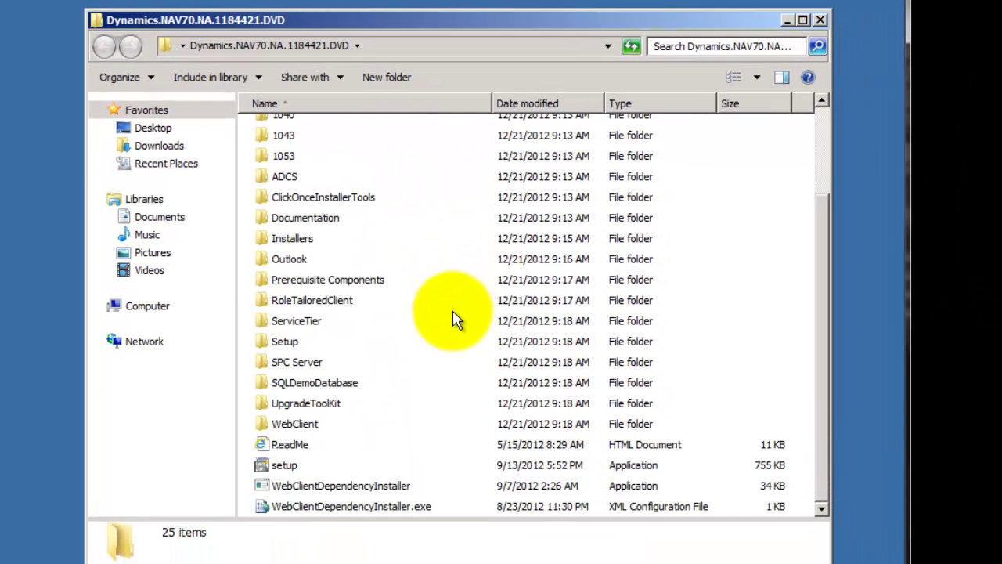
left_click(268, 467)
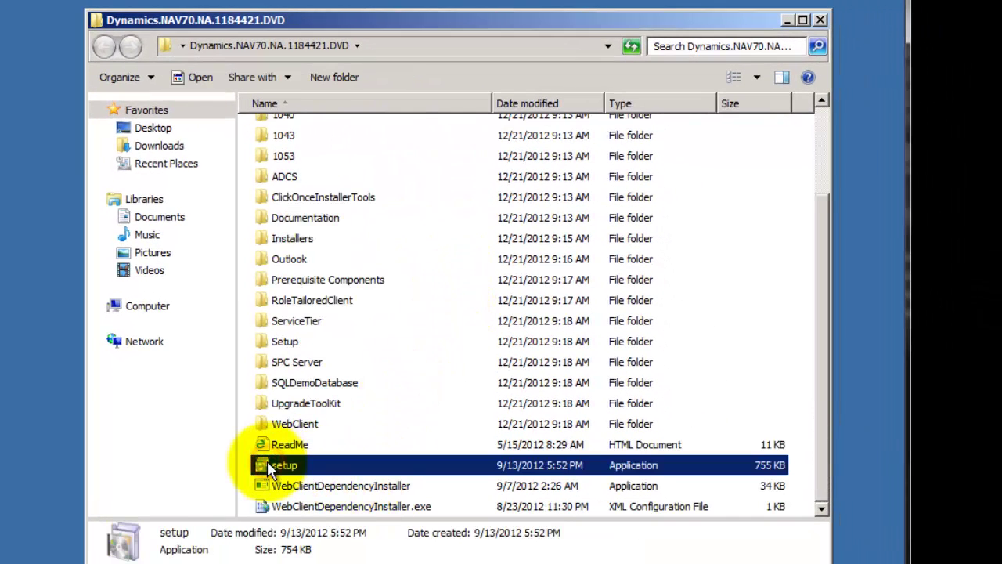
right_click(268, 467)
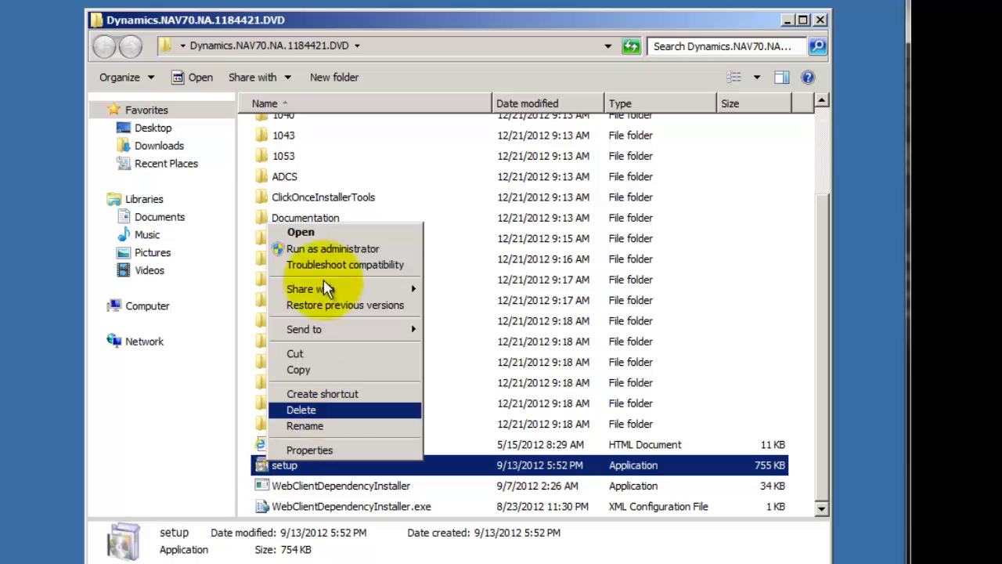
left_click(327, 251)
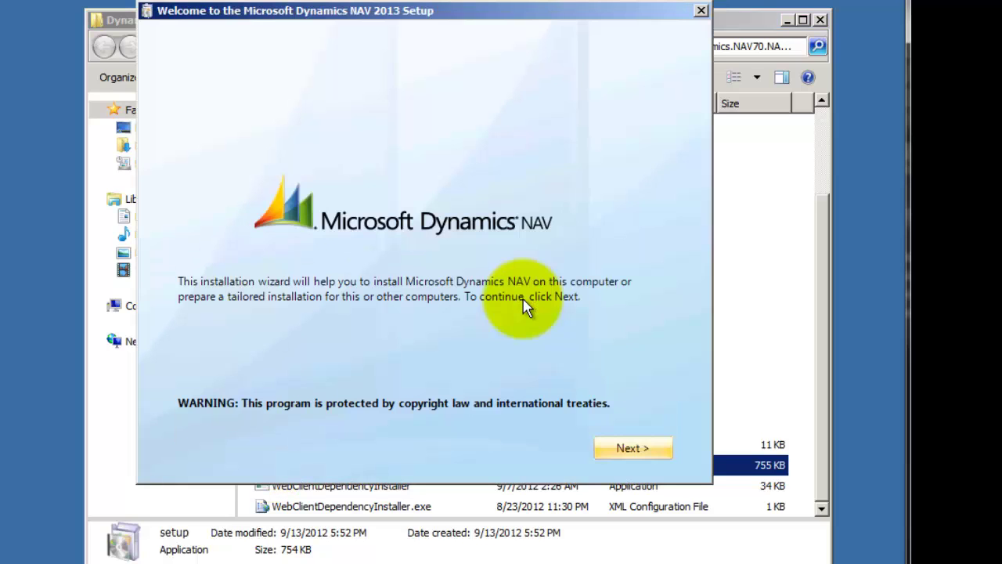
left_click(643, 448)
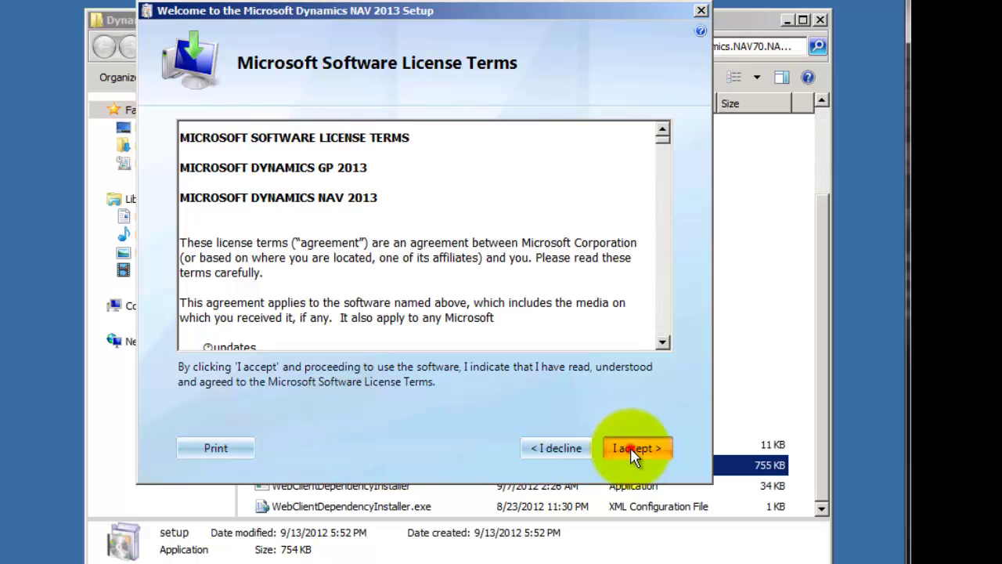
- Accept the NAV license, choose Install Demo, and proceed despite the missing Outlook prerequisite
left_click(633, 449)
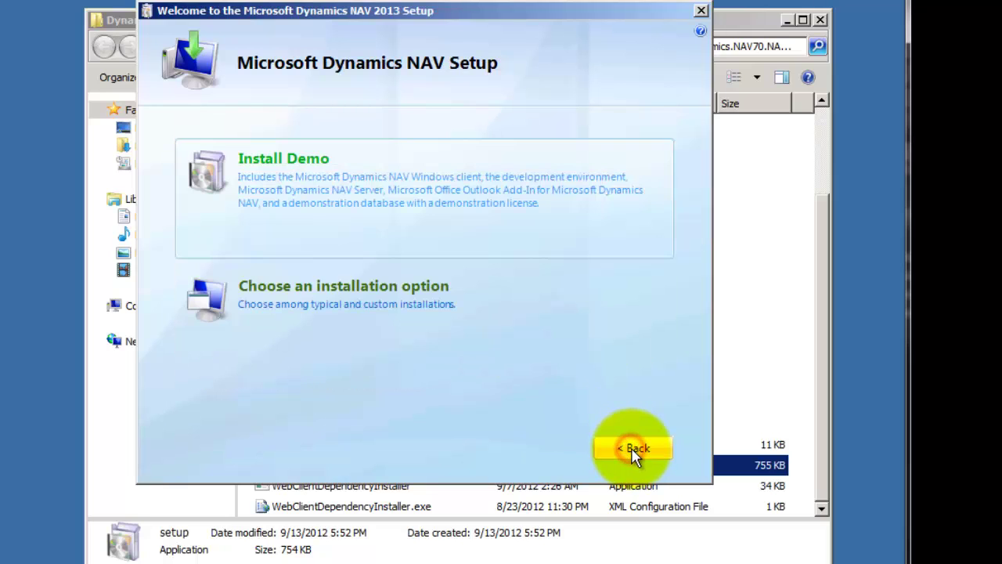
left_click(317, 171)
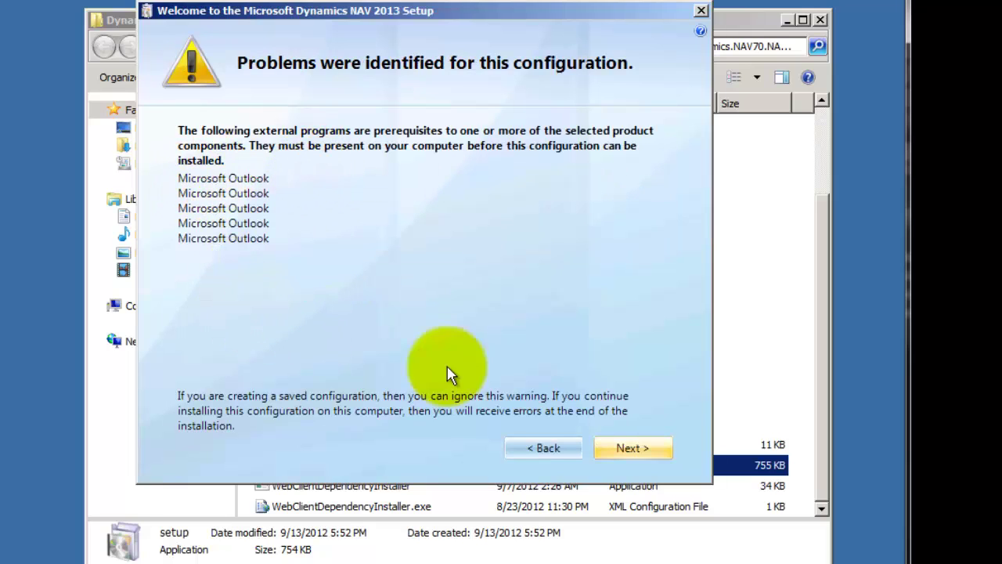
left_click(638, 450)
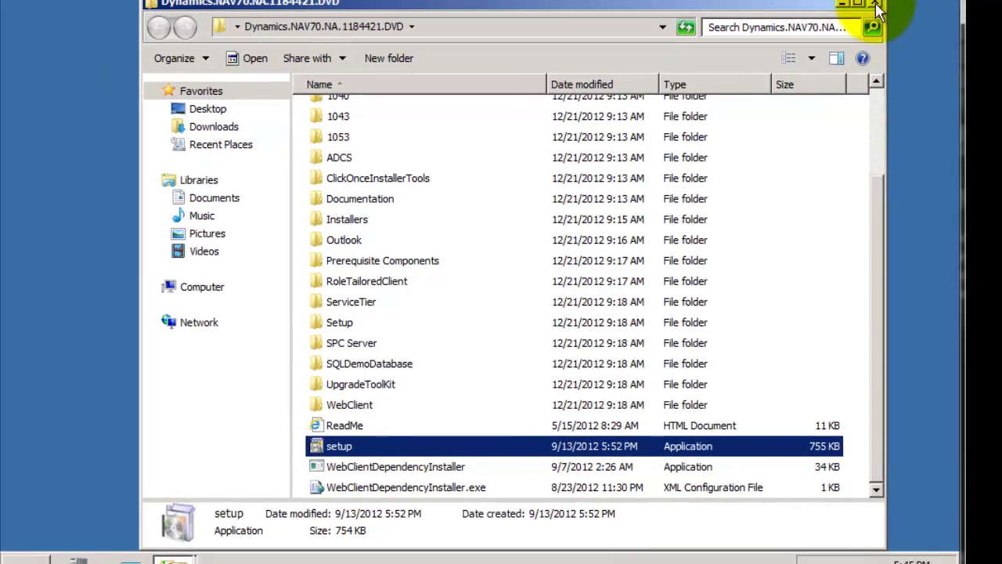
- Close the DVD folder and launch Microsoft Dynamics NAV 2013 from Start > All Programs
left_click(876, 8)
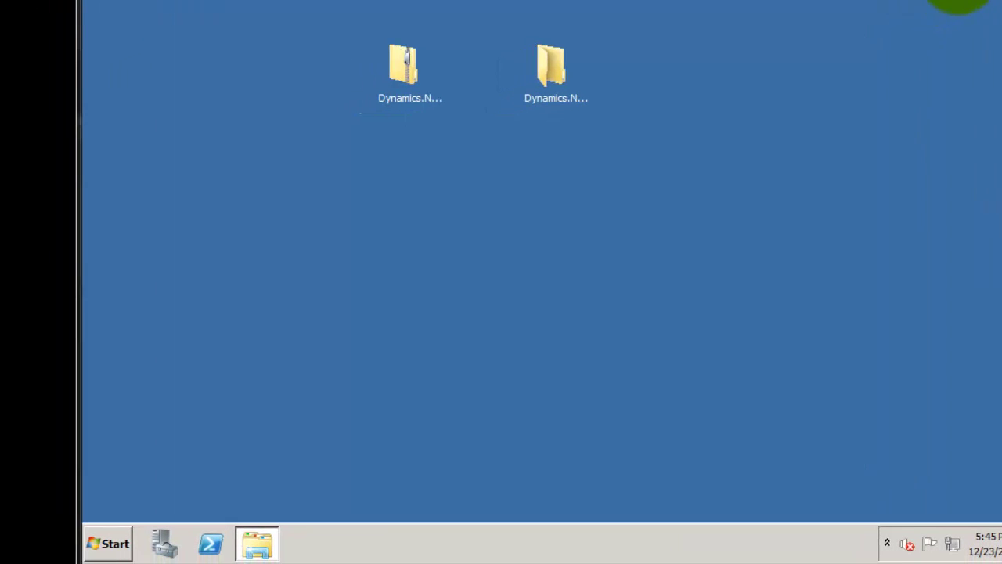
left_click(98, 543)
left_click(155, 484)
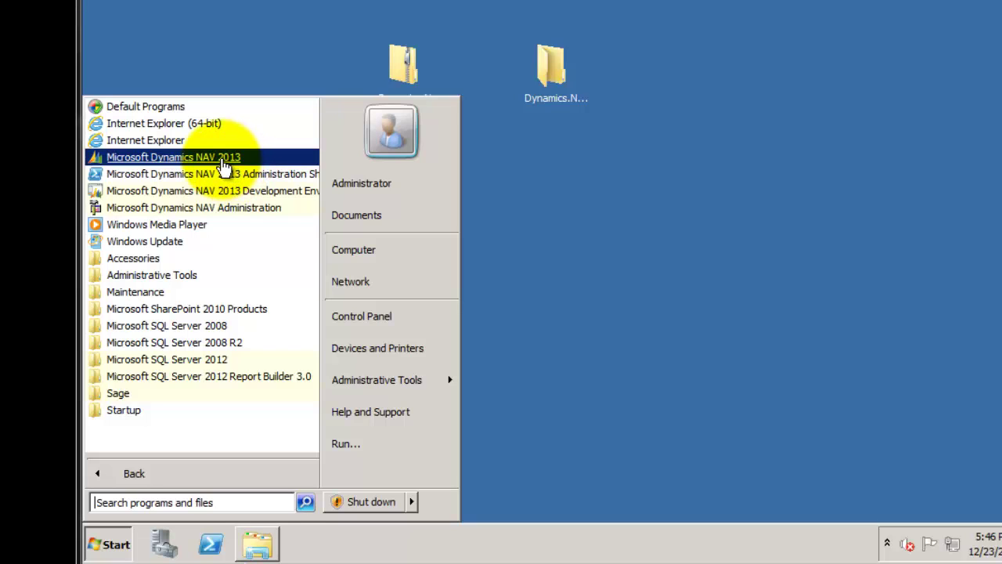
left_click(223, 165)
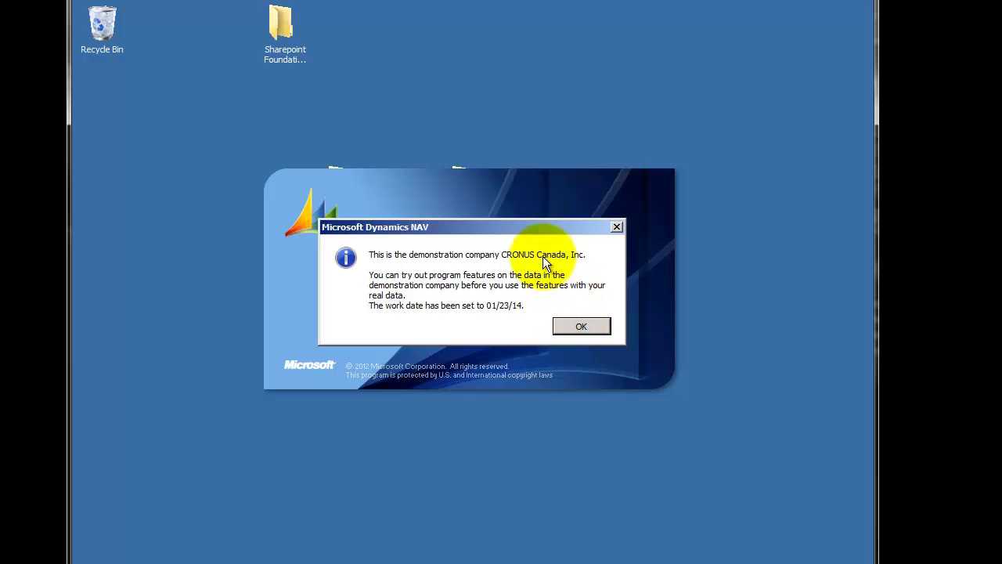
- Dismiss the CRONUS Canada demo-company notice, maximize the Role Center, and show the application menu
left_click(587, 325)
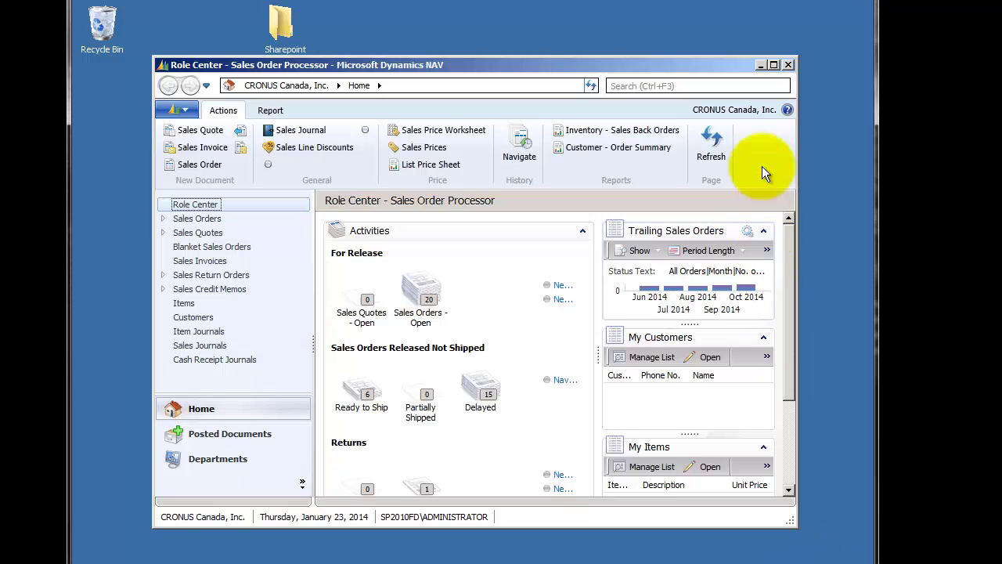
left_click(773, 65)
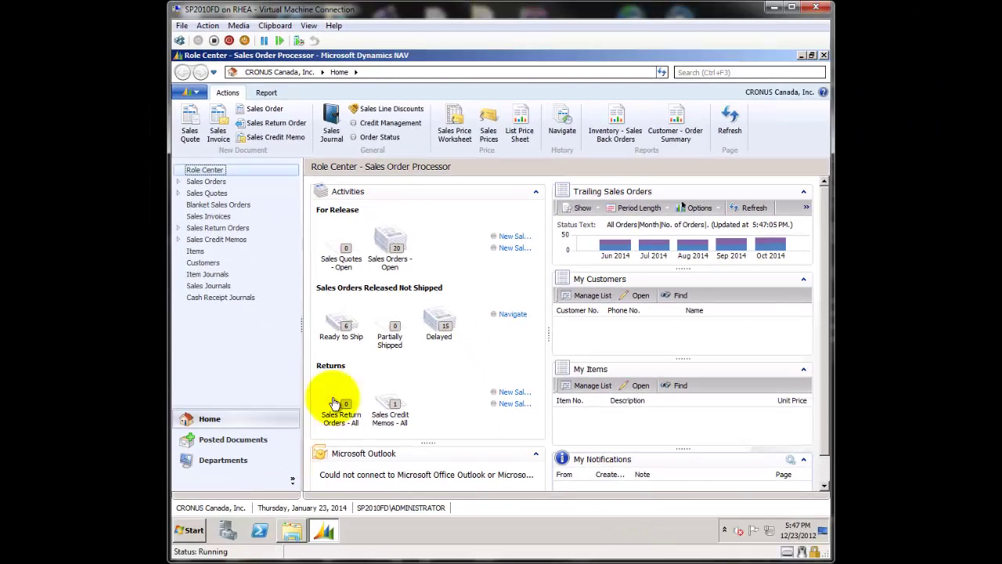
left_click(195, 94)
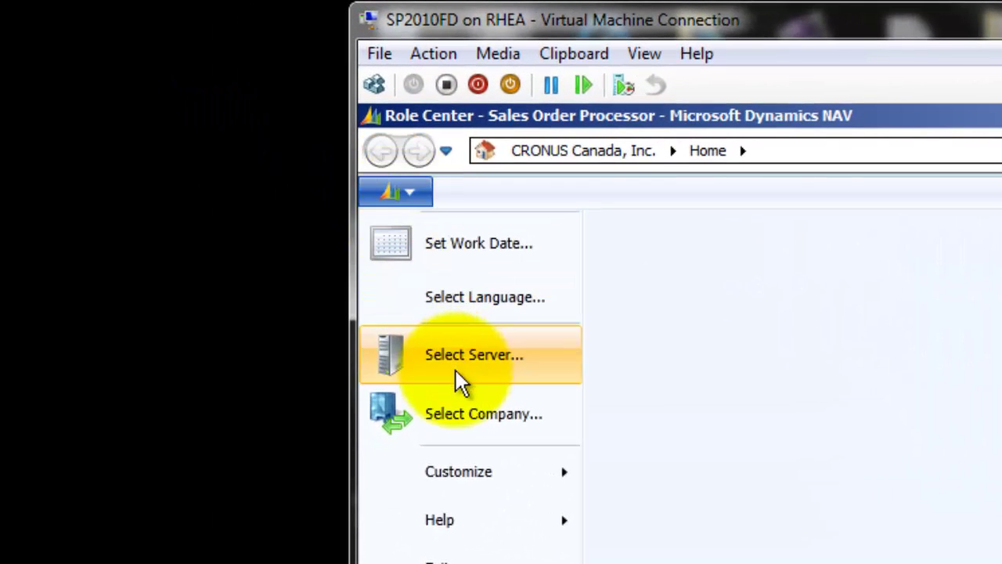
- Select CRONUS USA, Inc. as the company, dismiss its demo notice, and maximize the Role Center
left_click(461, 425)
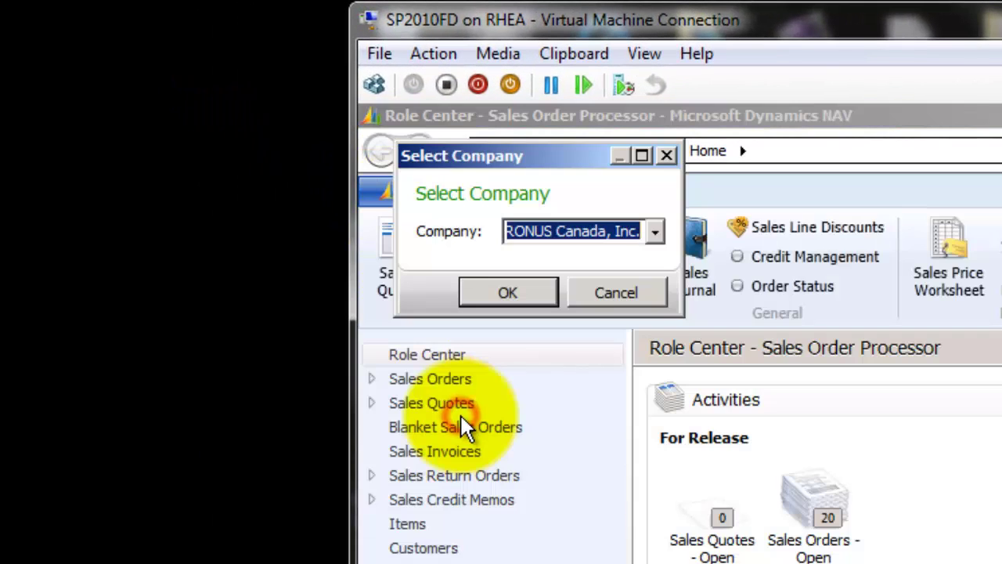
left_click(656, 234)
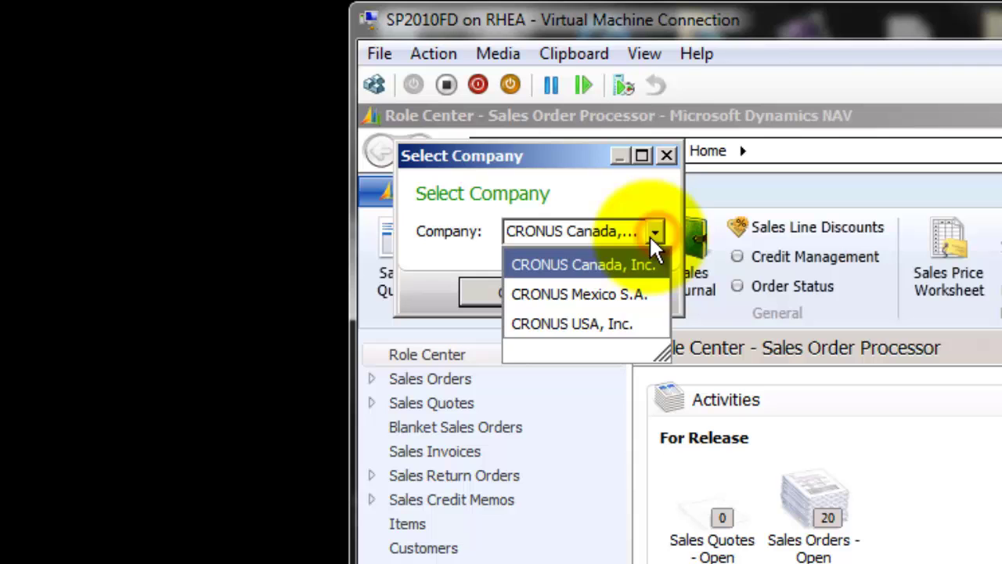
left_click(610, 331)
left_click(511, 291)
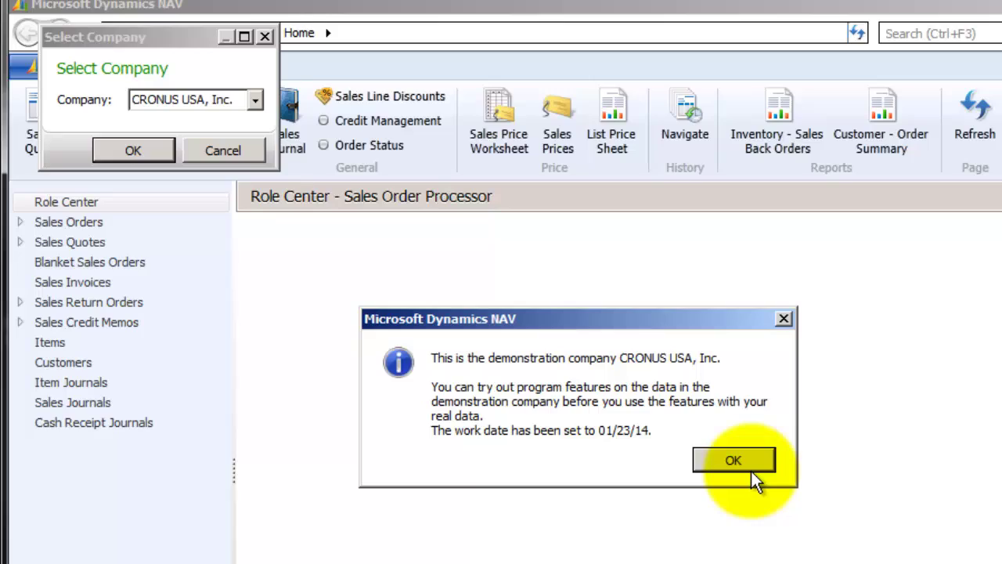
left_click(745, 456)
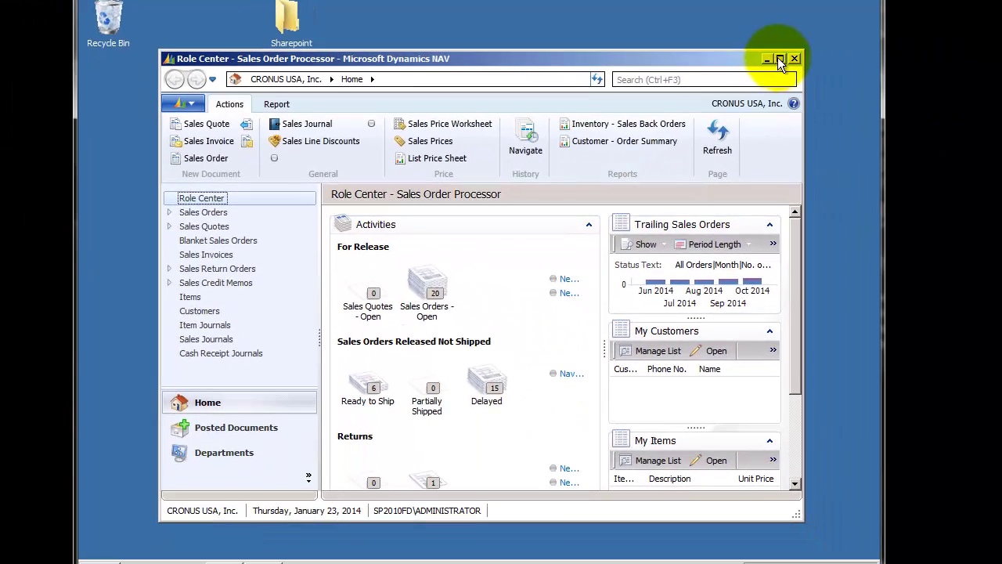
left_click(779, 60)
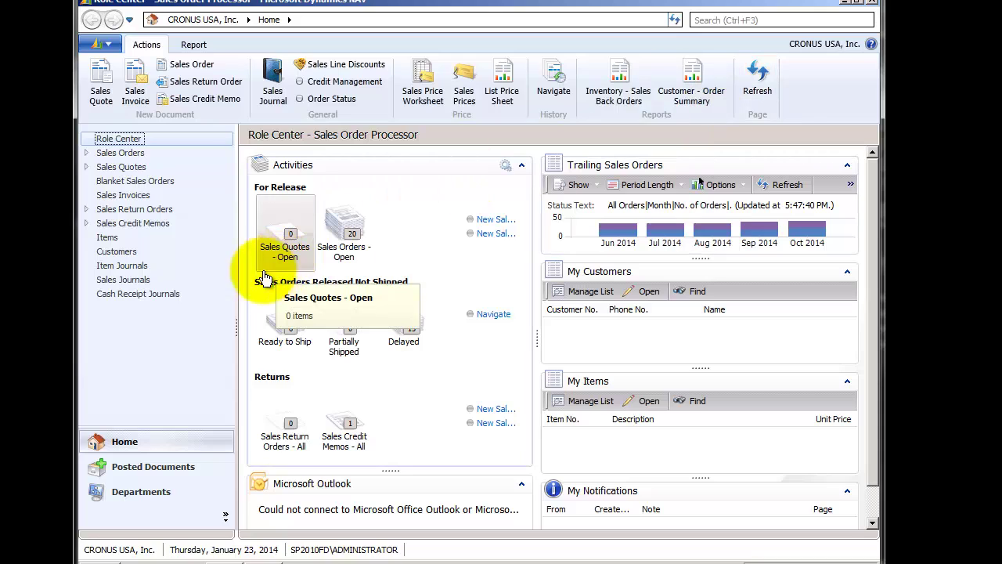